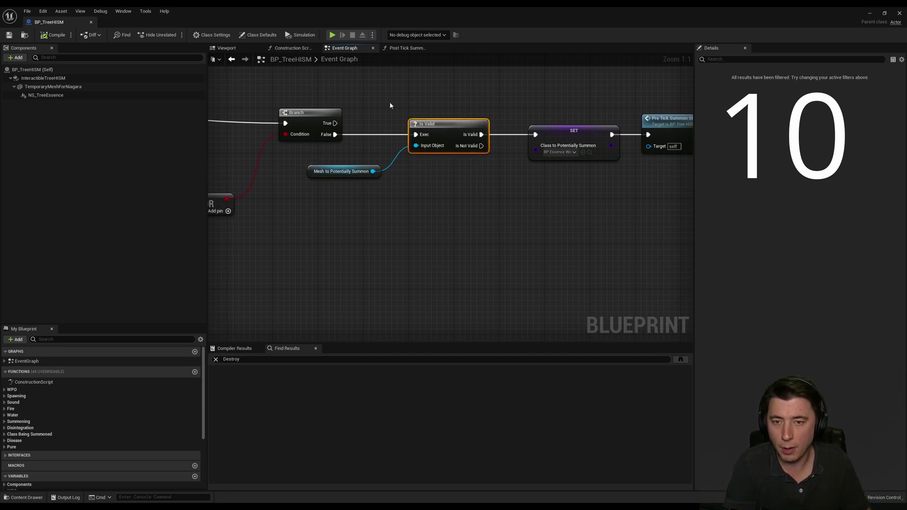
Remove the Is Valid node and convert the Mesh to Potentially Summon getter into a validated get.
{"action": "key", "text": "Delete"}
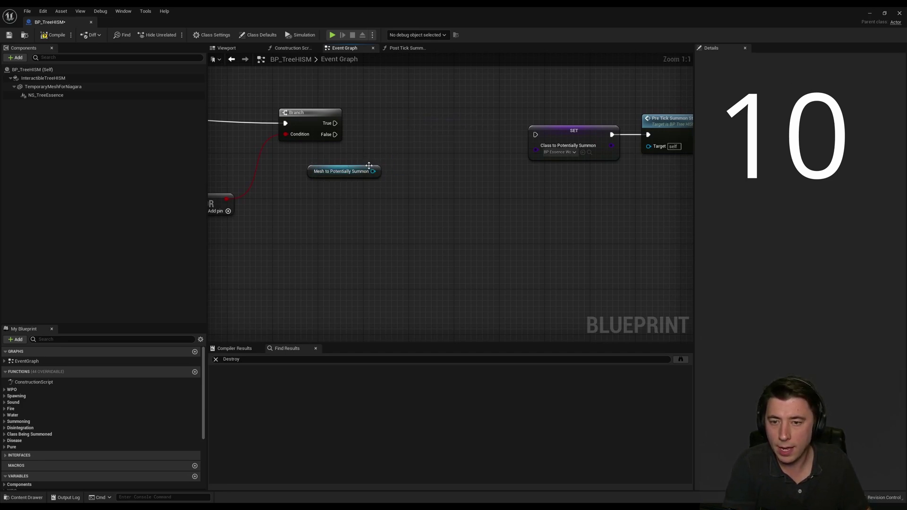
{"action": "left_click", "coordinate": [351, 170]}
{"action": "right_click", "coordinate": [353, 172]}
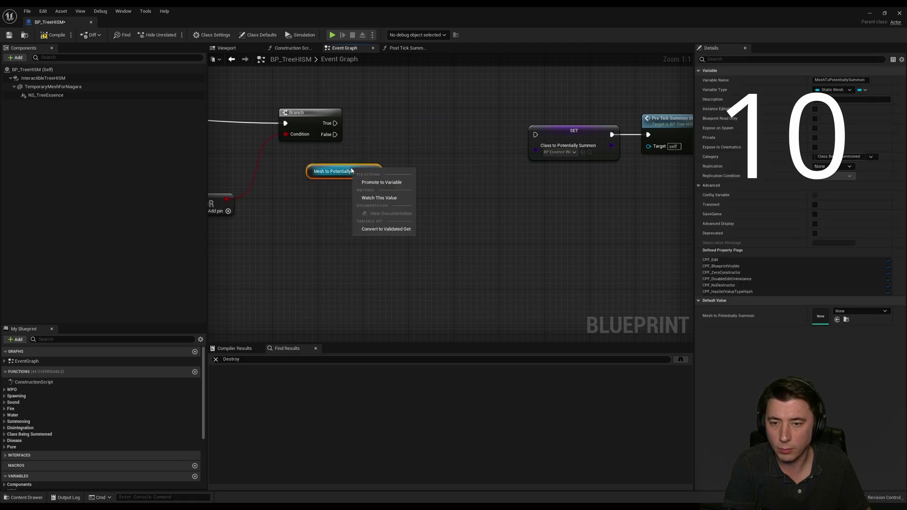
{"action": "left_click", "coordinate": [386, 229]}
Position the validated get and wire Branch False into it, with its Is Valid output feeding SET.
{"action": "left_click_drag", "start_coordinate": [353, 180], "coordinate": [426, 134]}
{"action": "left_click_drag", "start_coordinate": [335, 134], "coordinate": [387, 134]}
{"action": "left_click_drag", "start_coordinate": [464, 134], "coordinate": [535, 134]}
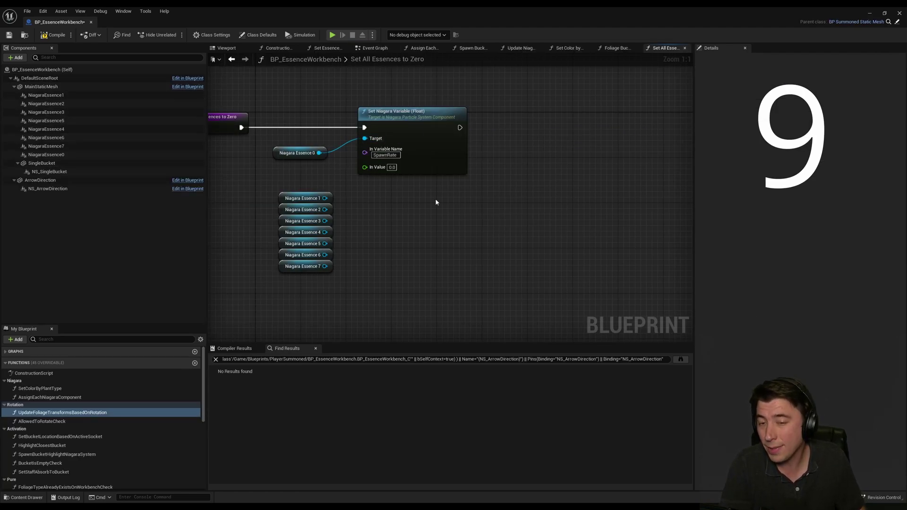
Try a duplicate Set Niagara Variable node fed by Niagara Essence 2, then delete the copy.
{"action": "left_click", "coordinate": [299, 152]}
{"action": "left_click", "coordinate": [414, 114]}
{"action": "key", "text": "ctrl+c"}
{"action": "key", "text": "ctrl+v"}
{"action": "left_click_drag", "start_coordinate": [581, 124], "coordinate": [576, 112]}
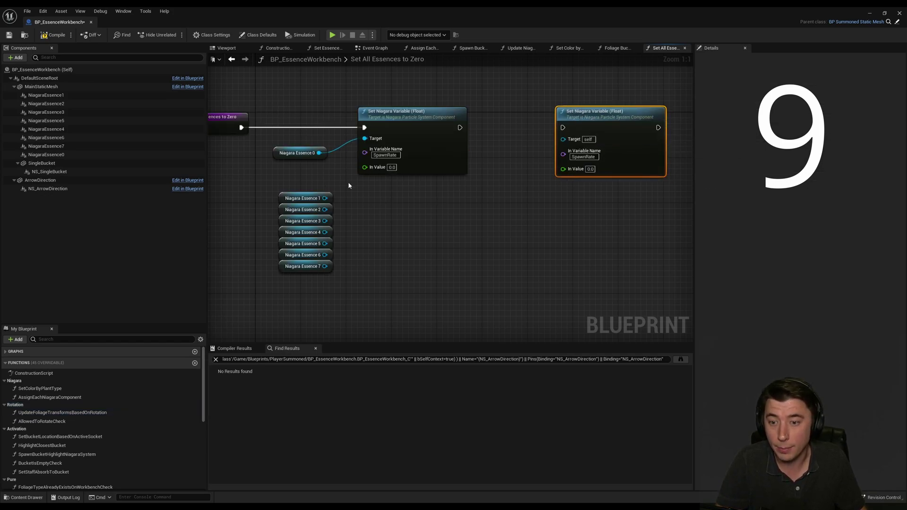
{"action": "mouse_move", "coordinate": [326, 209]}
{"action": "left_mouse_down"}
{"action": "mouse_move", "coordinate": [512, 170]}
{"action": "mouse_move", "coordinate": [563, 139]}
{"action": "left_mouse_up"}
{"action": "left_click_drag", "start_coordinate": [460, 100], "coordinate": [588, 196]}
{"action": "key", "text": "Delete"}
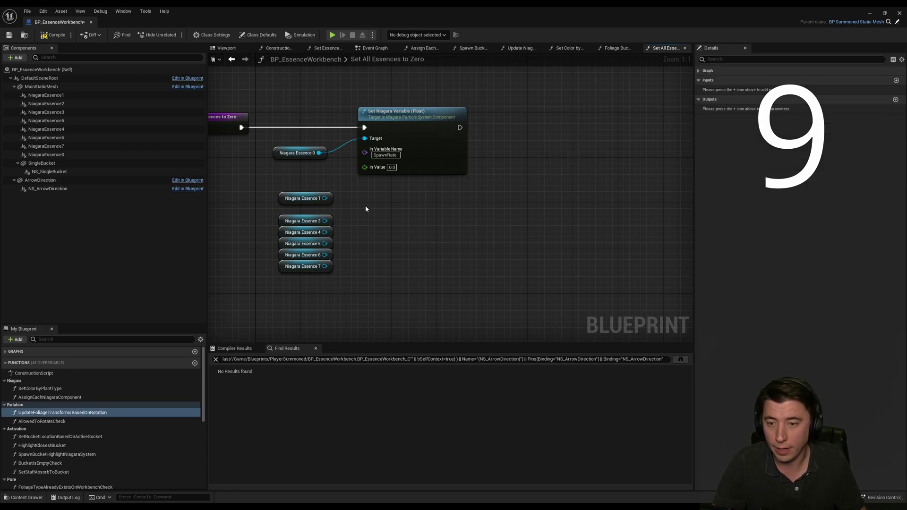
Line up the Niagara Essence getters and wire Essences 2 through 7 into the single Set node's Target.
{"action": "mouse_move", "coordinate": [363, 189]}
{"action": "left_mouse_down"}
{"action": "mouse_move", "coordinate": [303, 271]}
{"action": "mouse_move", "coordinate": [296, 235]}
{"action": "left_mouse_up"}
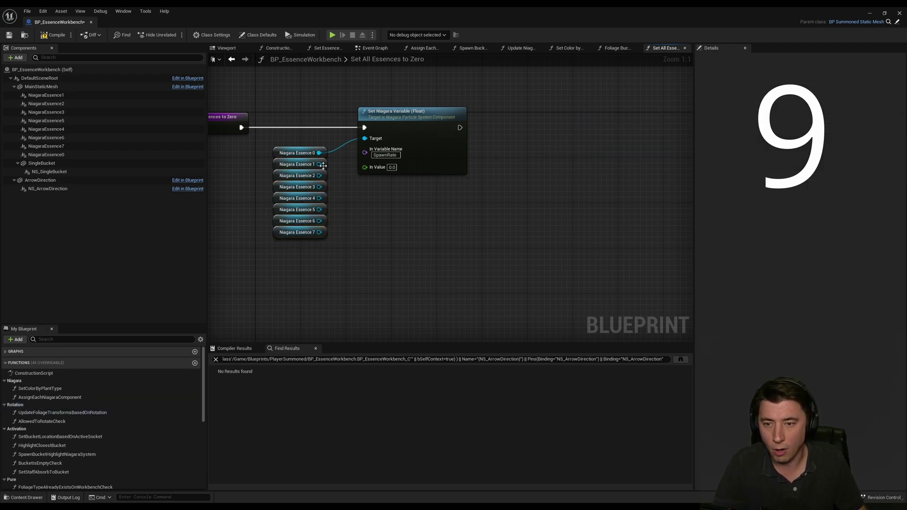
{"action": "mouse_move", "coordinate": [321, 165]}
{"action": "left_mouse_down"}
{"action": "mouse_move", "coordinate": [364, 139]}
{"action": "mouse_move", "coordinate": [363, 151]}
{"action": "mouse_move", "coordinate": [365, 139]}
{"action": "left_mouse_up"}
{"action": "mouse_move", "coordinate": [321, 186]}
{"action": "left_mouse_down"}
{"action": "mouse_move", "coordinate": [364, 139]}
{"action": "mouse_move", "coordinate": [335, 193]}
{"action": "mouse_move", "coordinate": [364, 139]}
{"action": "left_mouse_up"}
{"action": "left_click_drag", "start_coordinate": [320, 209], "coordinate": [364, 140]}
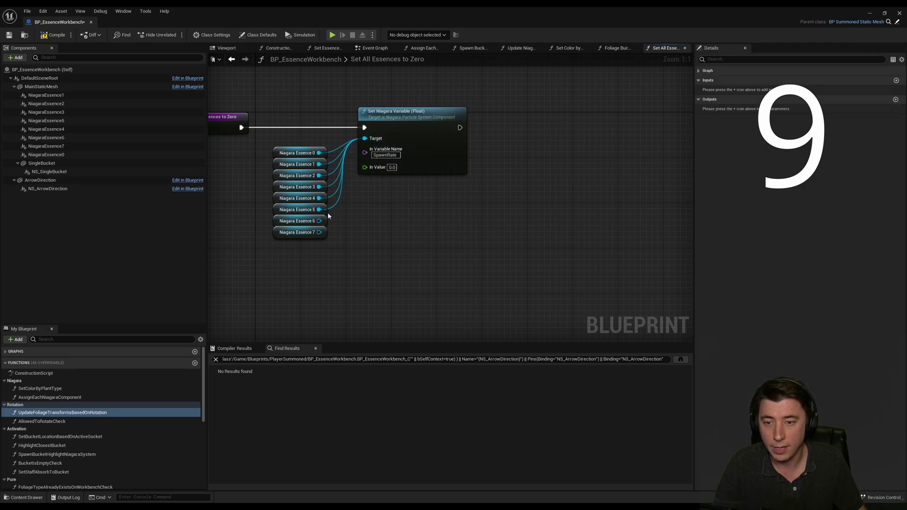
{"action": "left_click_drag", "start_coordinate": [321, 221], "coordinate": [364, 139]}
{"action": "left_click_drag", "start_coordinate": [321, 232], "coordinate": [364, 139]}
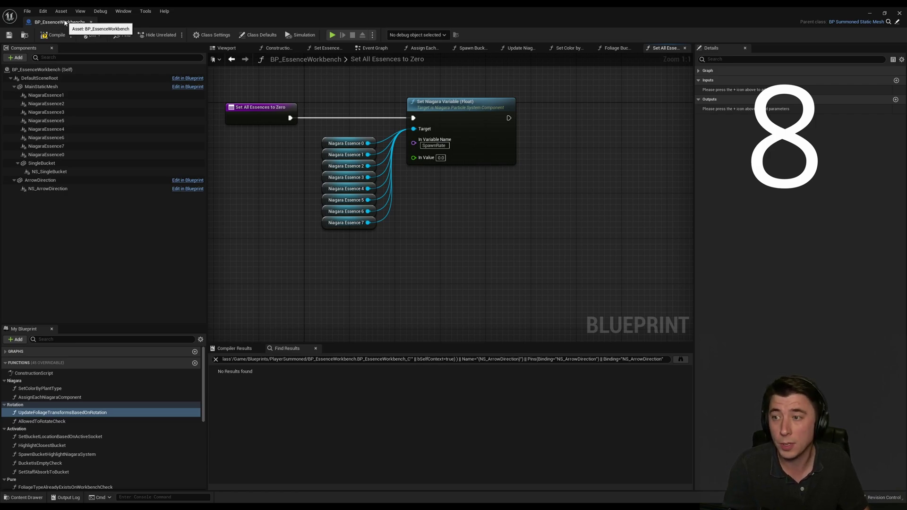
Check the Content Drawer, then use Browse to Asset to reveal BP_EssenceWorkbench among the assets.
{"action": "left_click", "coordinate": [26, 497]}
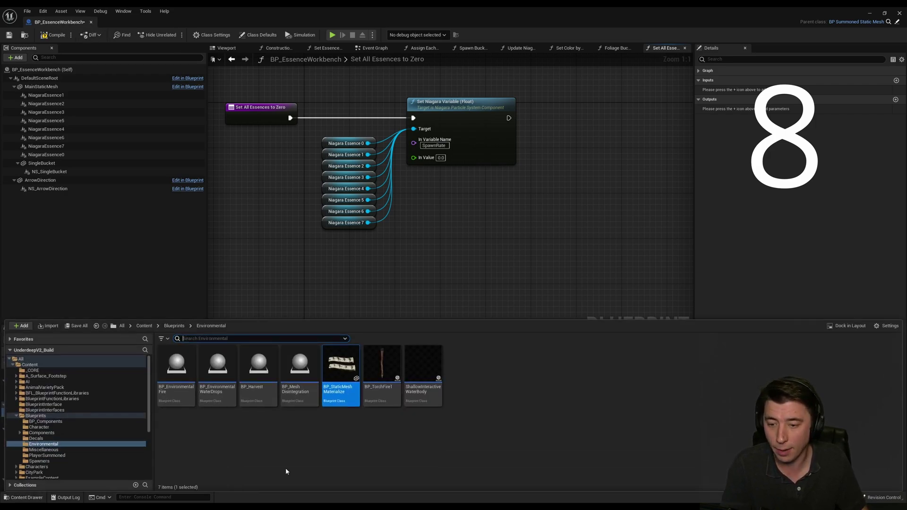
{"action": "left_click", "coordinate": [419, 232]}
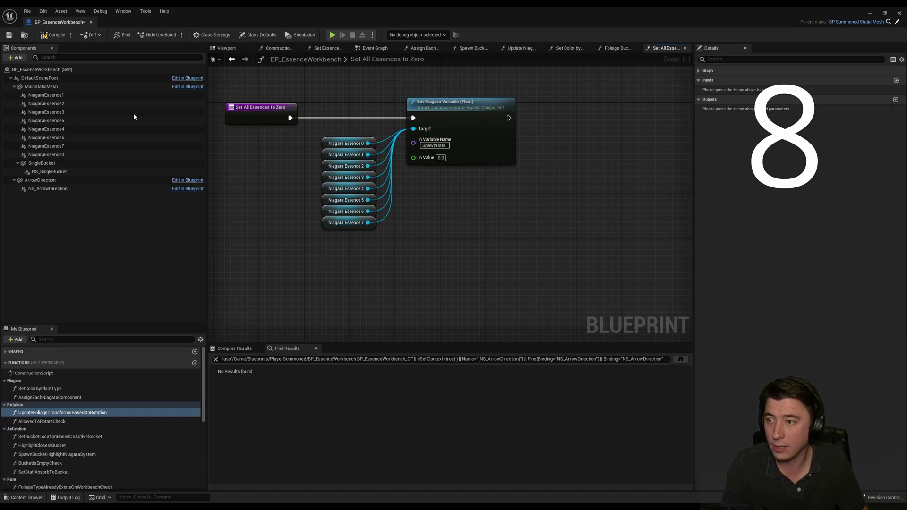
{"action": "left_click", "coordinate": [24, 35]}
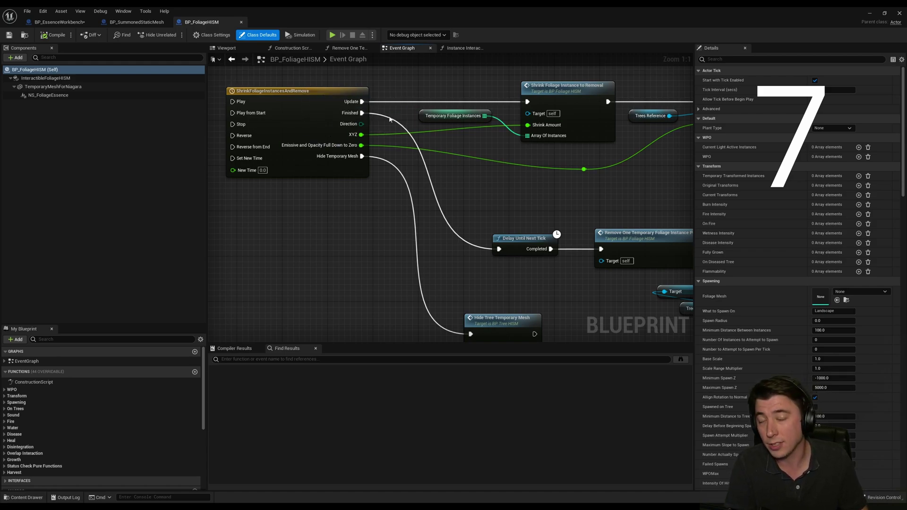
In the ShrinkFoliageInstancesAndRemove timeline, add a float track named NewTrack_0.
{"action": "double_click", "coordinate": [304, 90]}
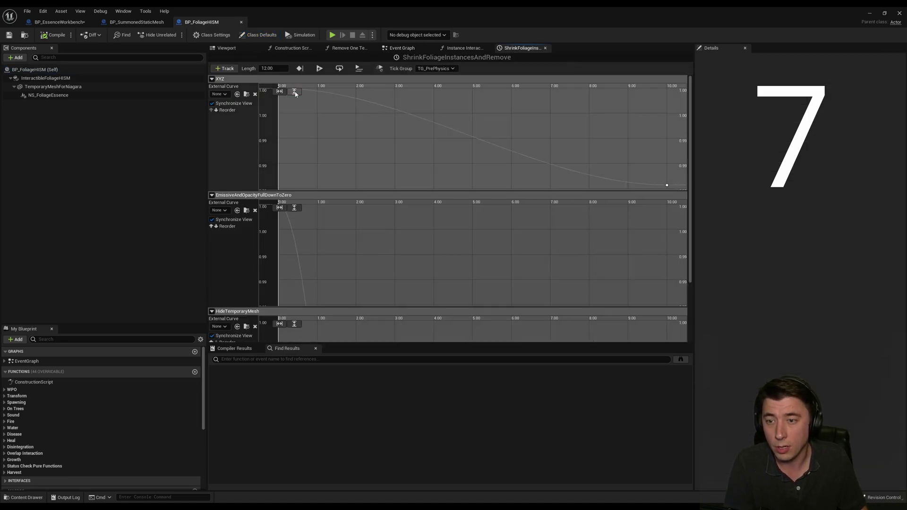
{"action": "left_click", "coordinate": [225, 68]}
{"action": "left_click", "coordinate": [246, 93]}
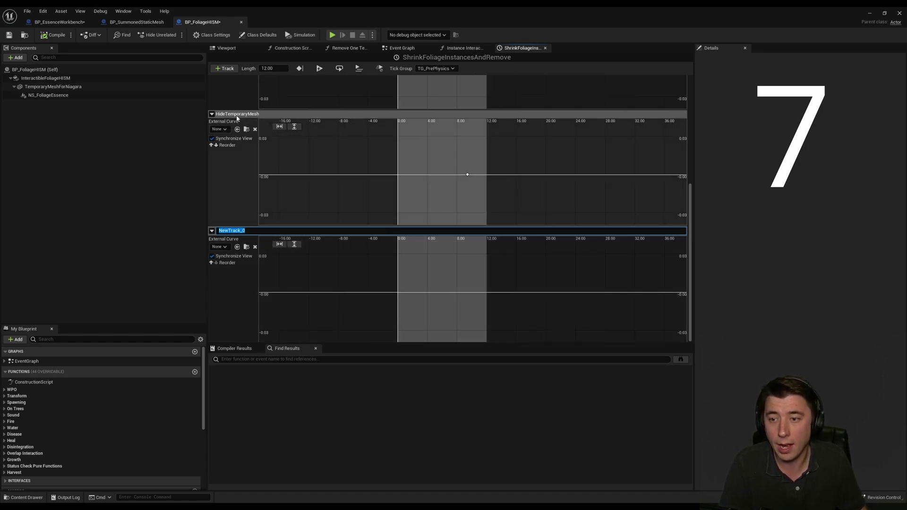
{"action": "left_click", "coordinate": [462, 176]}
Add a key at 9.4 seconds on the HideTemporaryMesh curve and return to the event graph.
{"action": "right_click", "coordinate": [457, 178]}
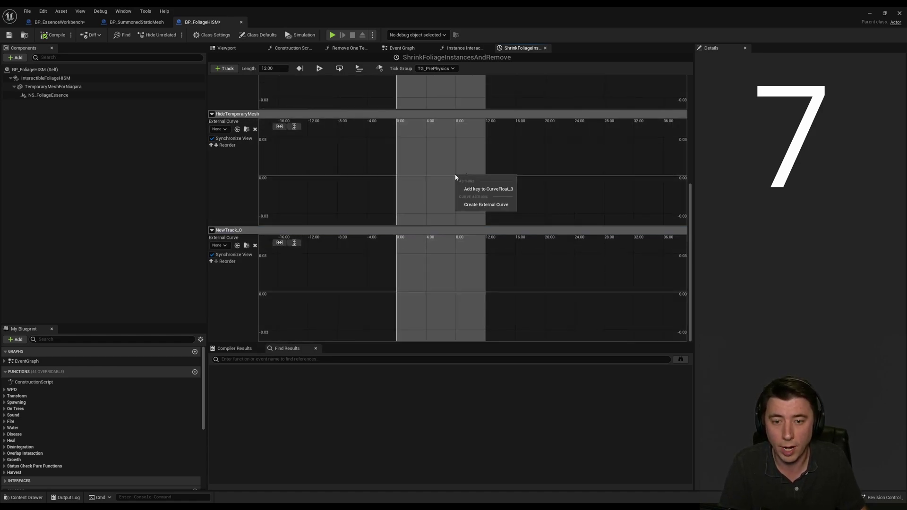
{"action": "left_click", "coordinate": [474, 190]}
{"action": "left_click", "coordinate": [466, 176]}
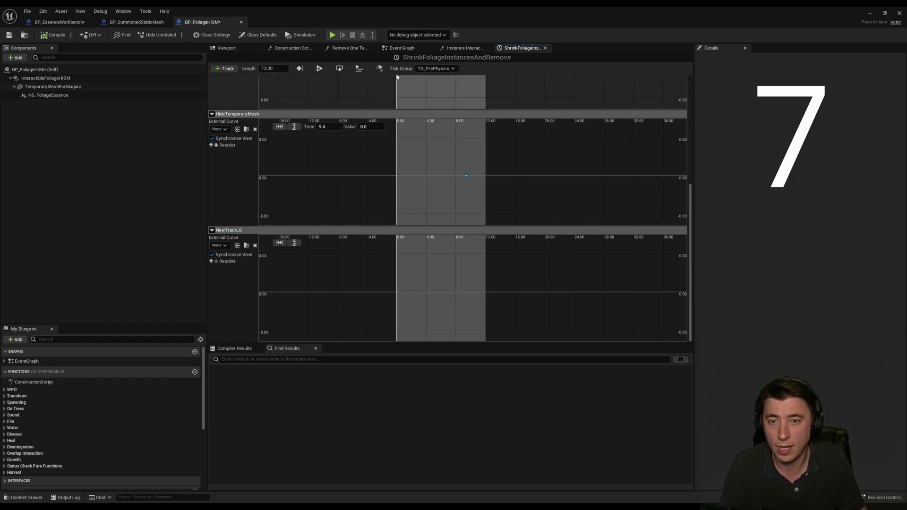
{"action": "left_click", "coordinate": [402, 47]}
{"action": "right_click_drag", "start_coordinate": [400, 277], "coordinate": [374, 178]}
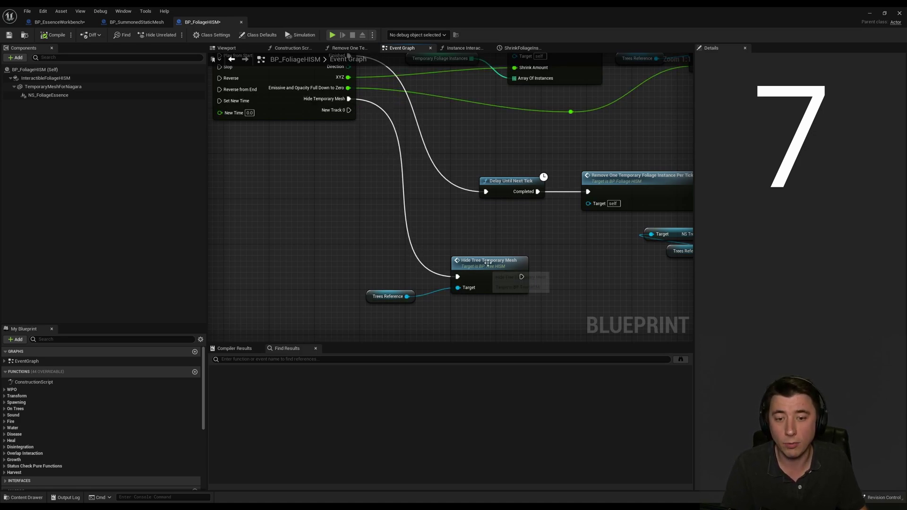
{"action": "right_click_drag", "start_coordinate": [479, 281], "coordinate": [453, 298]}
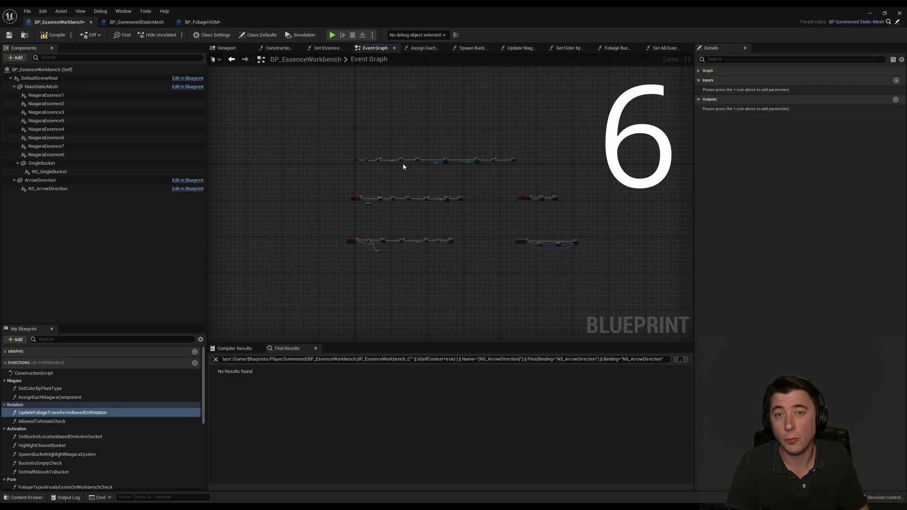
In Class Settings, pick a new parent class for BP_EssenceWorkbench, raising the reparent warning.
{"action": "left_click", "coordinate": [212, 35]}
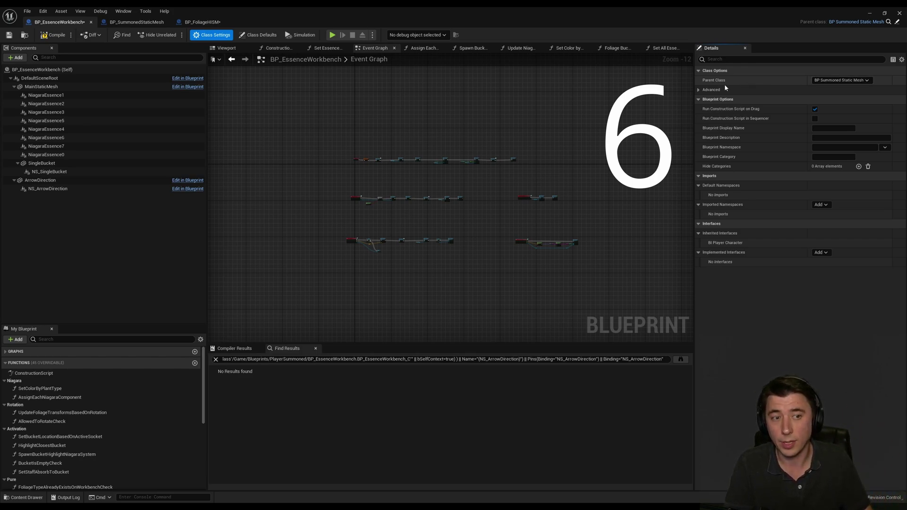
{"action": "left_click", "coordinate": [826, 81]}
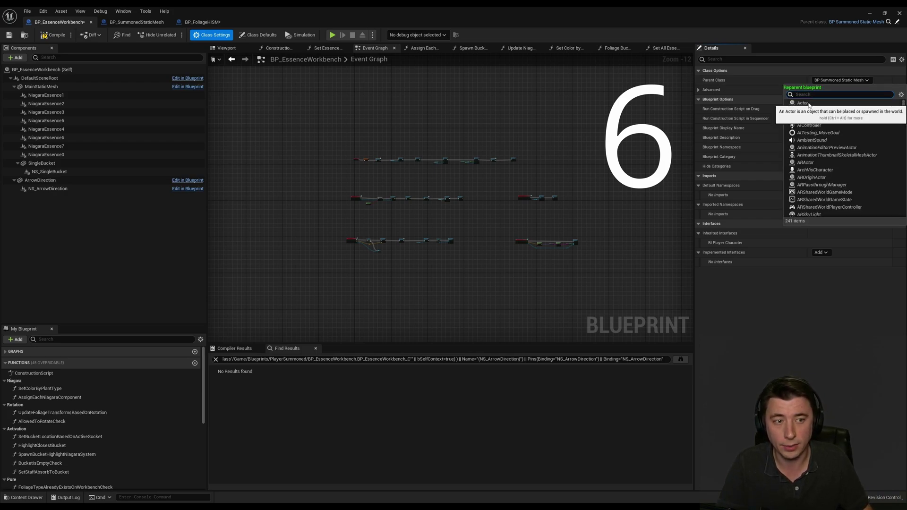
{"action": "left_click", "coordinate": [815, 103]}
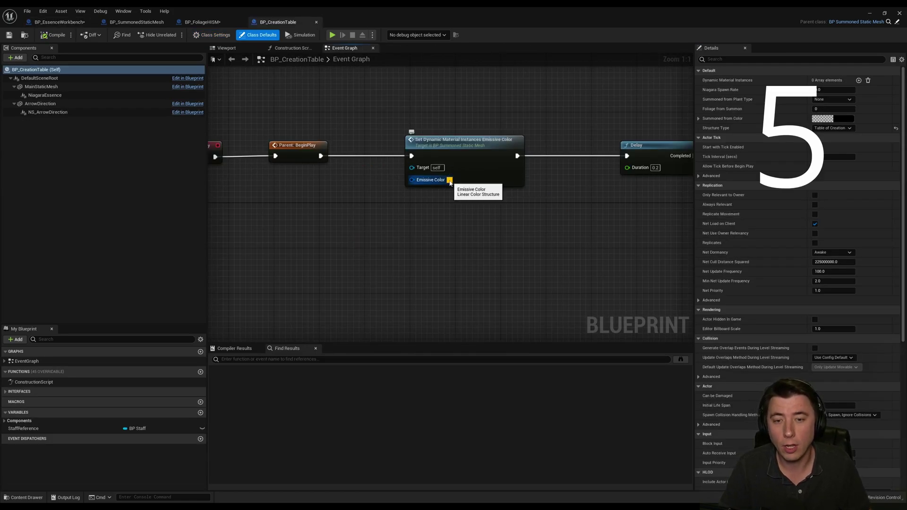
Set Emissive Color to light green, try the eyedropper, and save the colour as a theme swatch.
{"action": "left_click", "coordinate": [449, 181]}
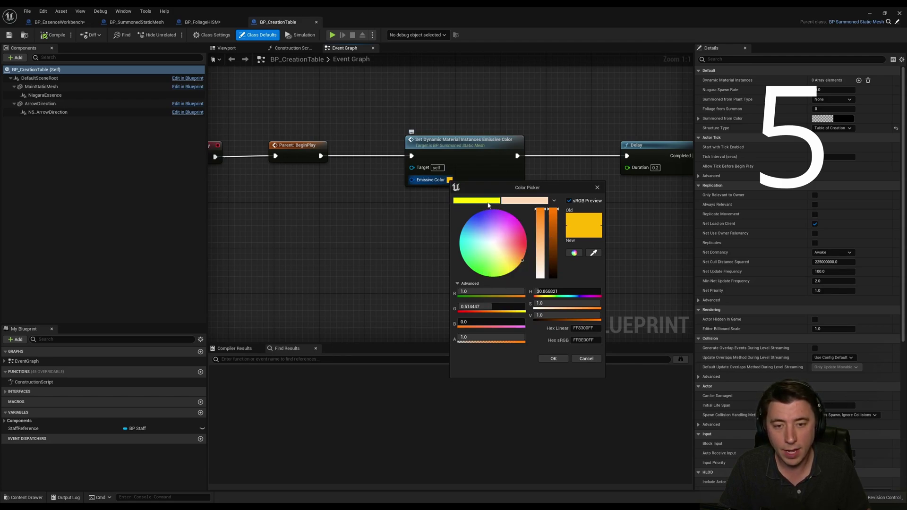
{"action": "left_click", "coordinate": [486, 263]}
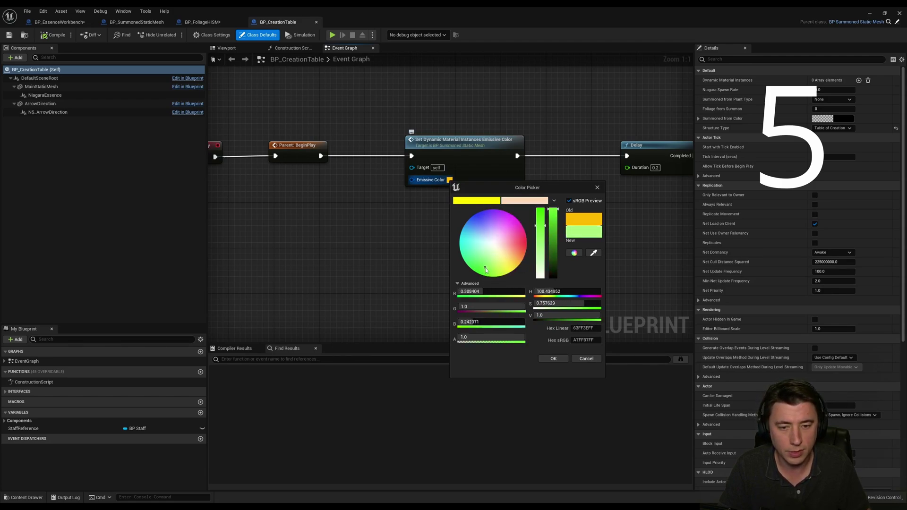
{"action": "left_click", "coordinate": [594, 254]}
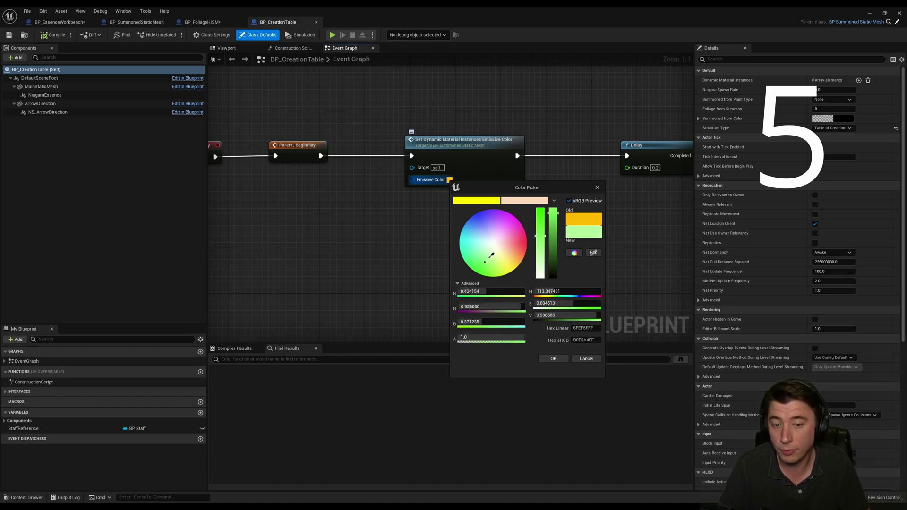
{"action": "left_click_drag", "start_coordinate": [574, 233], "coordinate": [572, 230]}
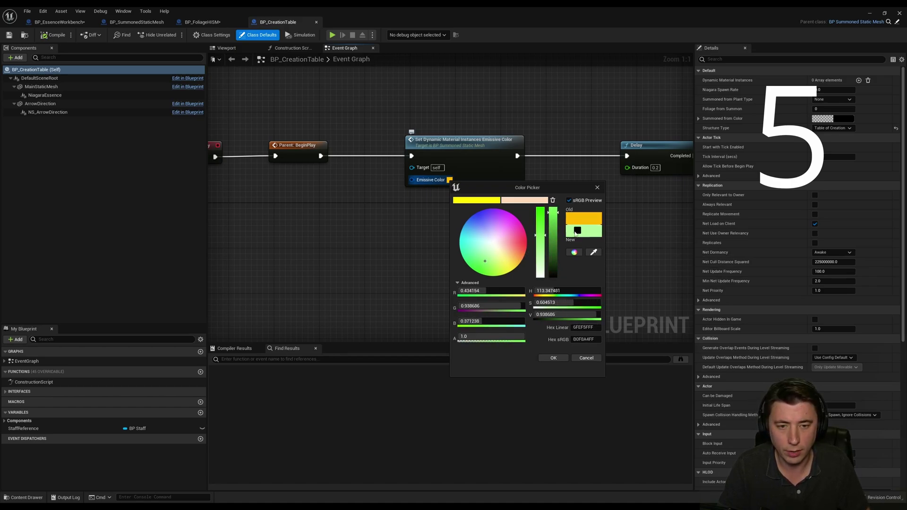
{"action": "left_click_drag", "start_coordinate": [527, 199], "coordinate": [531, 204]}
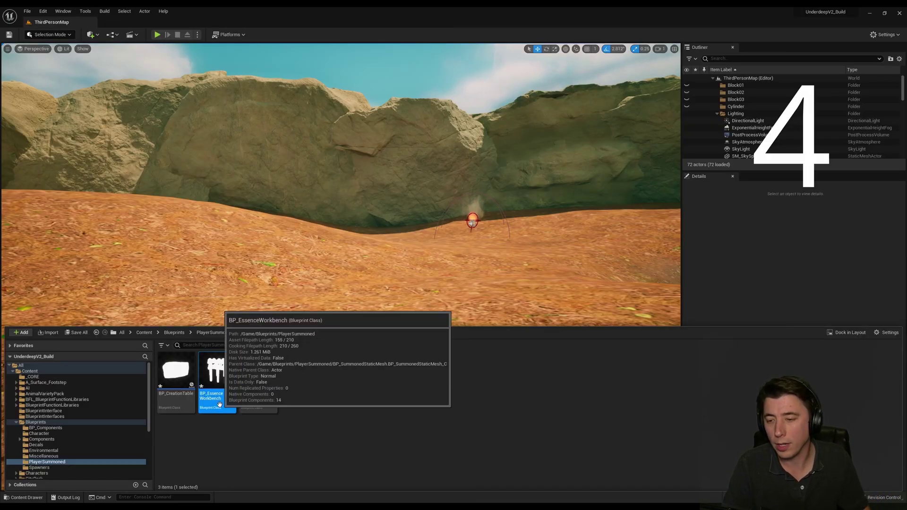
Open BP_EssenceWorkbench's Reference Viewer and maximise it.
{"action": "right_click", "coordinate": [220, 405]}
{"action": "mouse_move", "coordinate": [256, 306]}
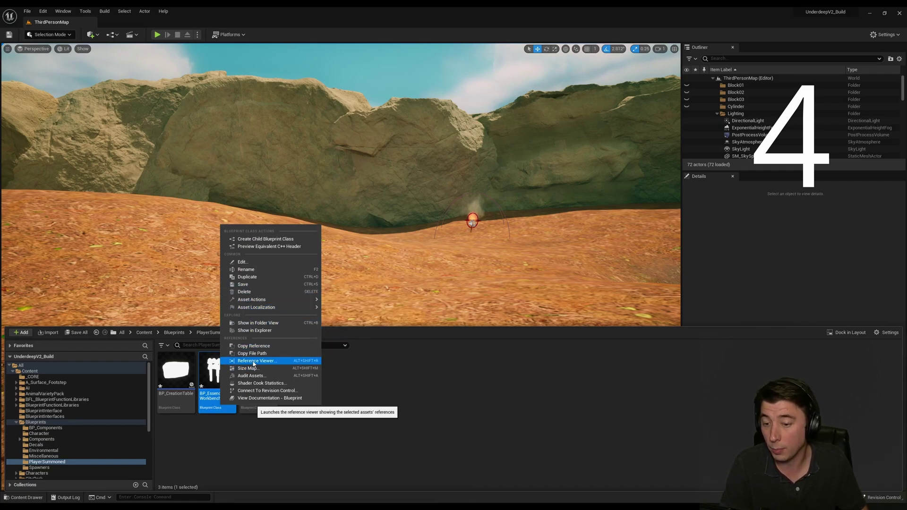
{"action": "left_click", "coordinate": [254, 362]}
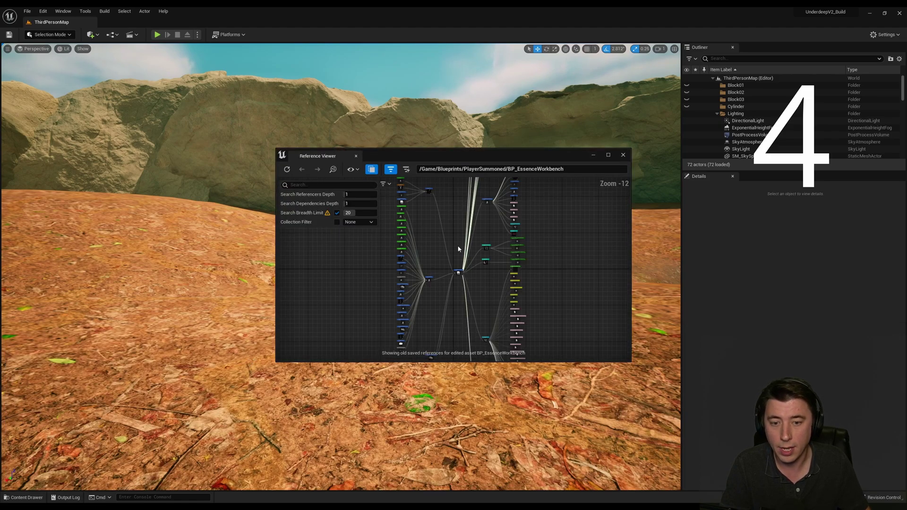
{"action": "scroll", "coordinate": [453, 263], "scroll_direction": "up", "scroll_amount": 3}
{"action": "scroll", "coordinate": [444, 269], "scroll_direction": "up", "scroll_amount": 2}
{"action": "scroll", "coordinate": [443, 268], "scroll_direction": "down", "scroll_amount": 2}
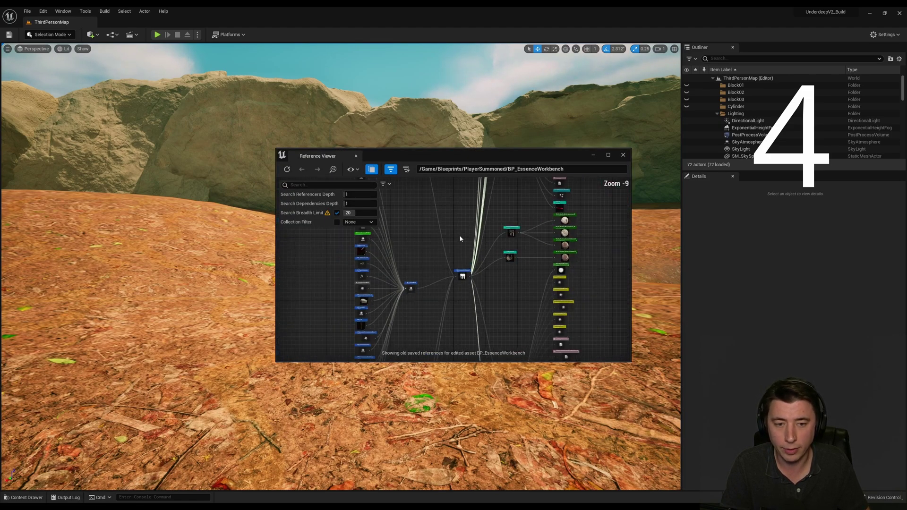
{"action": "right_click_drag", "start_coordinate": [456, 238], "coordinate": [411, 265]}
{"action": "scroll", "coordinate": [410, 301], "scroll_direction": "down", "scroll_amount": 1}
{"action": "scroll", "coordinate": [416, 288], "scroll_direction": "up", "scroll_amount": 3}
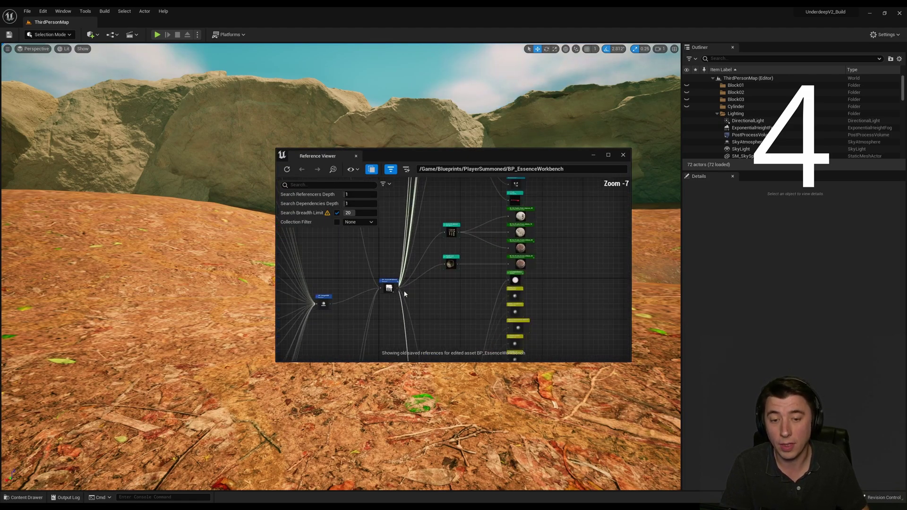
{"action": "scroll", "coordinate": [425, 280], "scroll_direction": "up", "scroll_amount": 3}
{"action": "scroll", "coordinate": [400, 287], "scroll_direction": "down", "scroll_amount": 5}
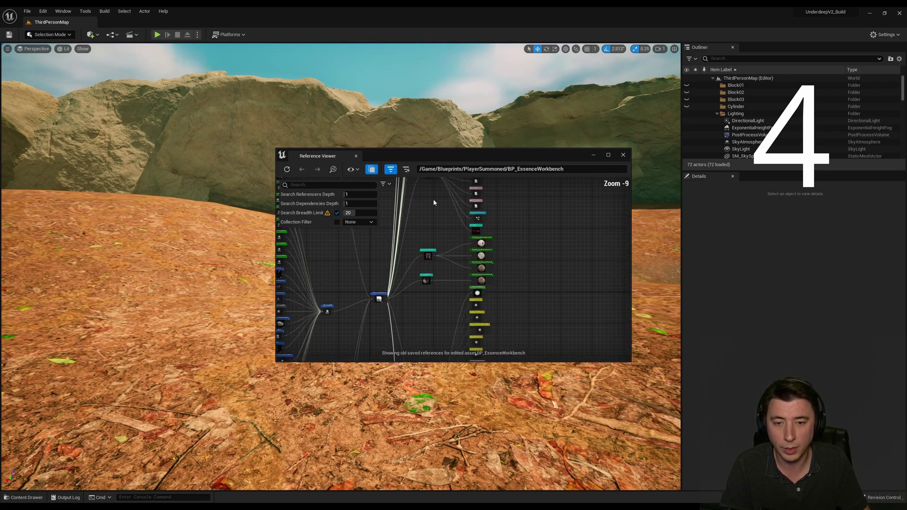
{"action": "right_click_drag", "start_coordinate": [444, 310], "coordinate": [438, 237]}
{"action": "scroll", "coordinate": [438, 236], "scroll_direction": "up", "scroll_amount": 1}
{"action": "double_click", "coordinate": [466, 155]}
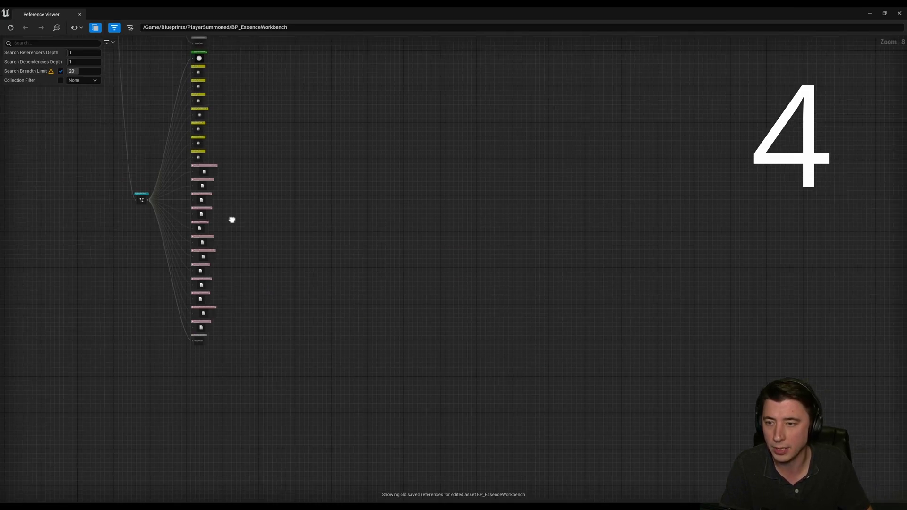
Pan around the reference graph to survey linked assets, then return to the Content Drawer.
{"action": "mouse_move", "coordinate": [247, 227]}
{"action": "right_mouse_down"}
{"action": "mouse_move", "coordinate": [316, 276]}
{"action": "mouse_move", "coordinate": [330, 255]}
{"action": "right_mouse_up"}
{"action": "scroll", "coordinate": [383, 279], "scroll_direction": "up", "scroll_amount": 3}
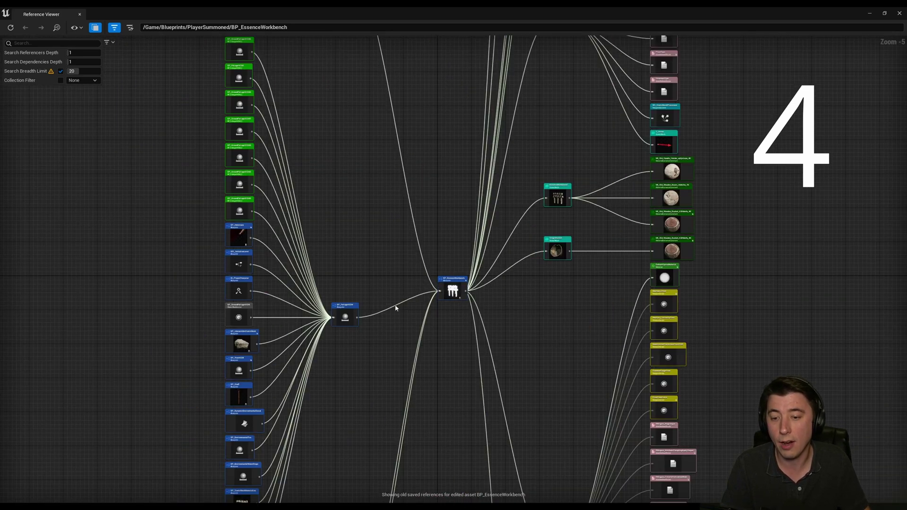
{"action": "scroll", "coordinate": [363, 281], "scroll_direction": "down", "scroll_amount": 1}
{"action": "scroll", "coordinate": [333, 304], "scroll_direction": "down", "scroll_amount": 1}
{"action": "right_click_drag", "start_coordinate": [323, 289], "coordinate": [310, 281]}
{"action": "scroll", "coordinate": [309, 280], "scroll_direction": "up", "scroll_amount": 1}
{"action": "scroll", "coordinate": [310, 280], "scroll_direction": "down", "scroll_amount": 1}
{"action": "scroll", "coordinate": [309, 253], "scroll_direction": "up", "scroll_amount": 5}
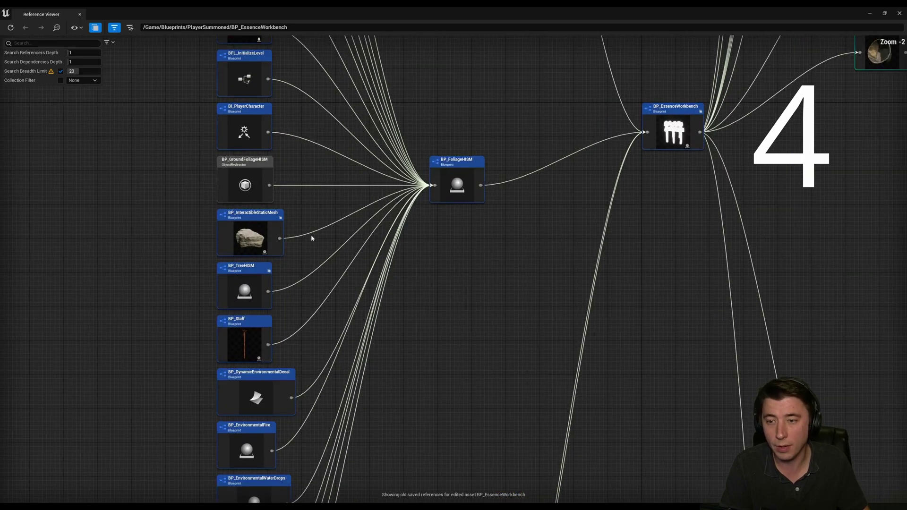
{"action": "scroll", "coordinate": [320, 247], "scroll_direction": "down", "scroll_amount": 10}
{"action": "right_click_drag", "start_coordinate": [320, 247], "coordinate": [330, 243]}
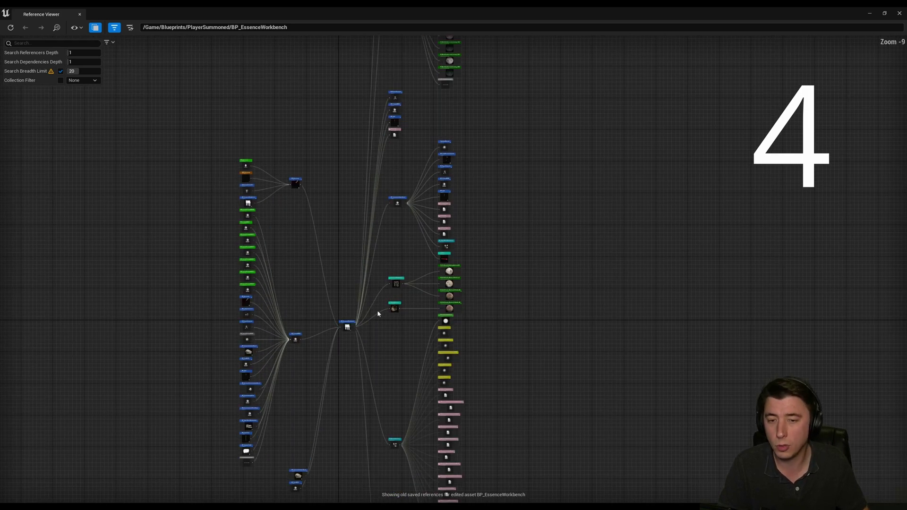
{"action": "scroll", "coordinate": [377, 310], "scroll_direction": "up", "scroll_amount": 2}
{"action": "scroll", "coordinate": [364, 288], "scroll_direction": "up", "scroll_amount": 1}
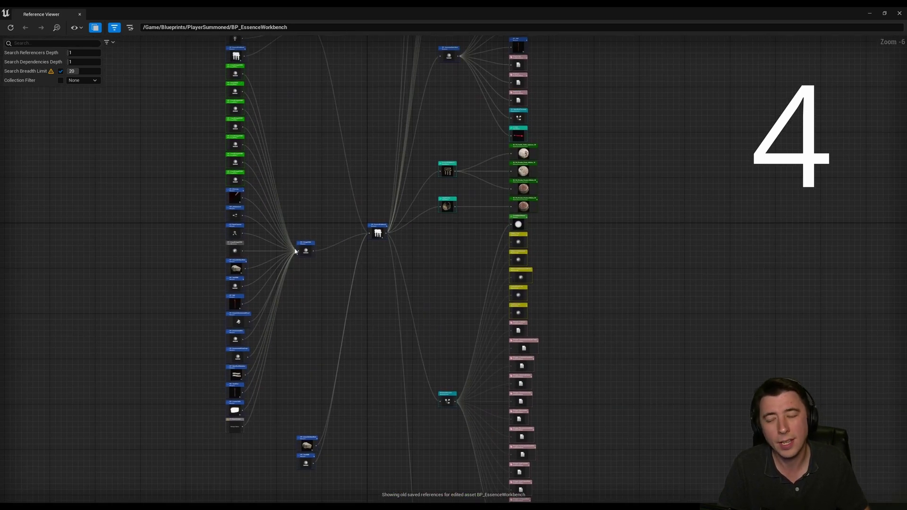
{"action": "right_click_drag", "start_coordinate": [310, 276], "coordinate": [367, 288]}
{"action": "scroll", "coordinate": [379, 272], "scroll_direction": "down", "scroll_amount": 1}
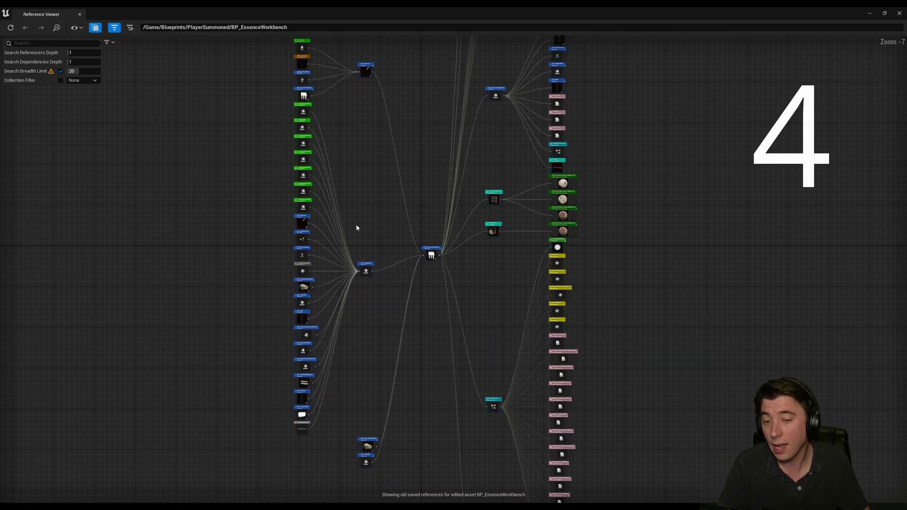
{"action": "right_click_drag", "start_coordinate": [355, 227], "coordinate": [399, 241]}
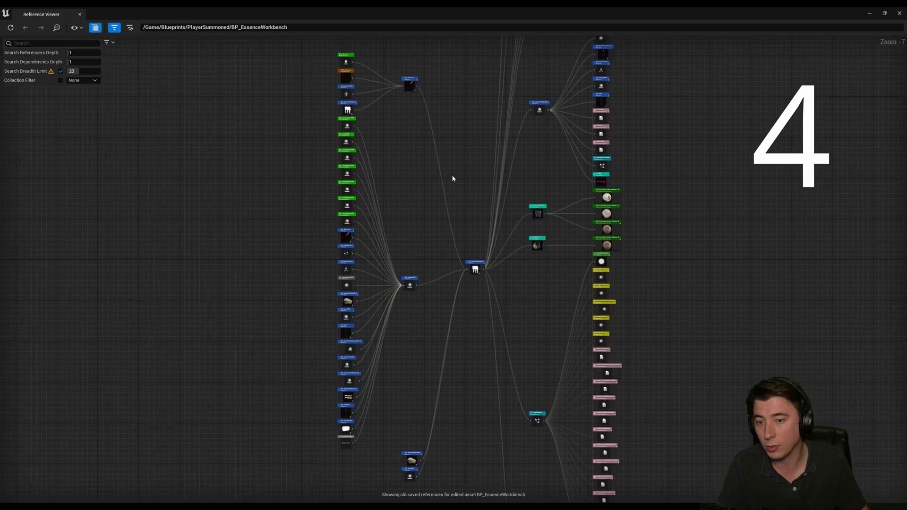
{"action": "scroll", "coordinate": [421, 271], "scroll_direction": "up", "scroll_amount": 6}
{"action": "right_click_drag", "start_coordinate": [433, 293], "coordinate": [307, 311]}
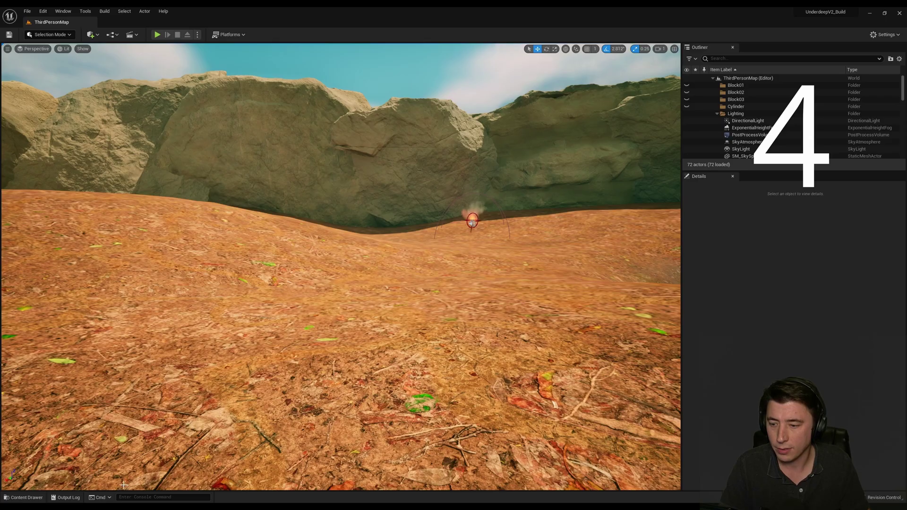
{"action": "key", "text": "ctrl+space"}
View BP_EssenceWorkbench's size map, drilling into BP_Adversary and AdversaryController and back.
{"action": "right_click", "coordinate": [218, 406]}
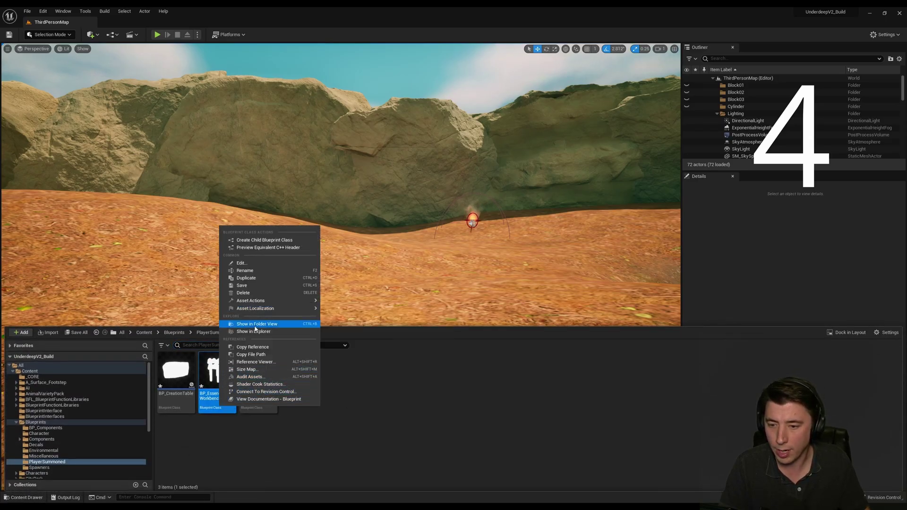
{"action": "left_click", "coordinate": [255, 370]}
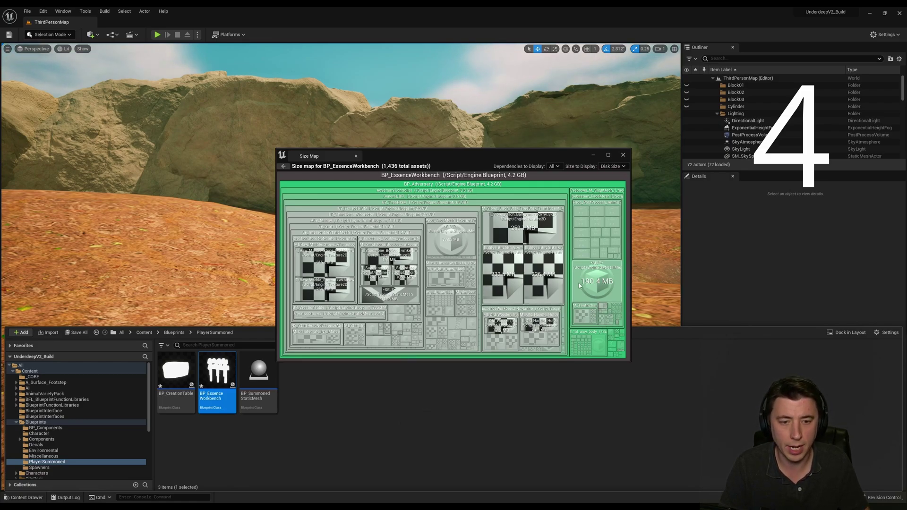
{"action": "left_click", "coordinate": [600, 286]}
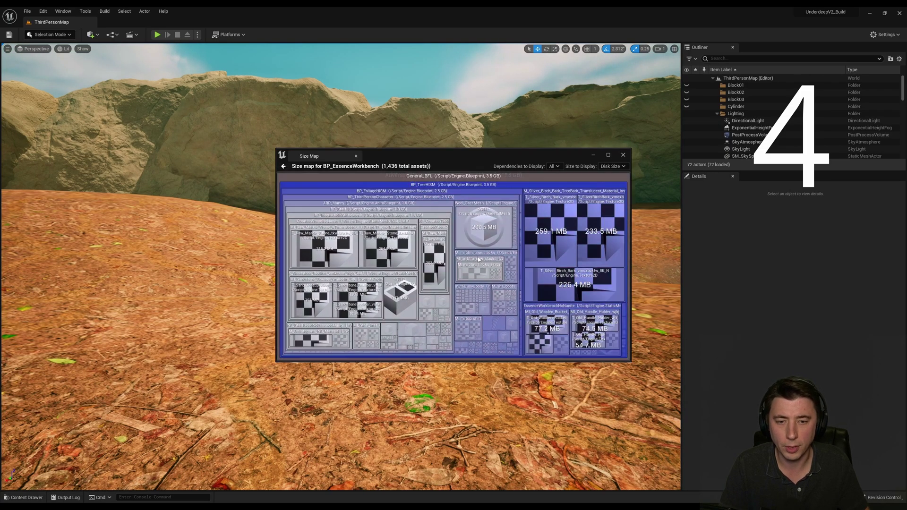
{"action": "right_click", "coordinate": [478, 258]}
{"action": "left_click", "coordinate": [465, 264]}
{"action": "right_click", "coordinate": [494, 237]}
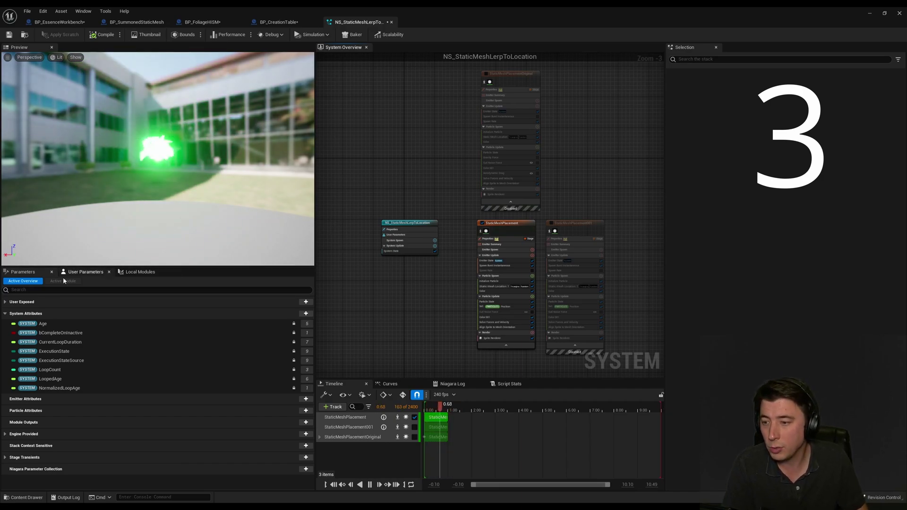
Show the NS_StaticMeshLerpToLocation user parameters with the Color channels collapsed.
{"action": "left_click", "coordinate": [32, 301]}
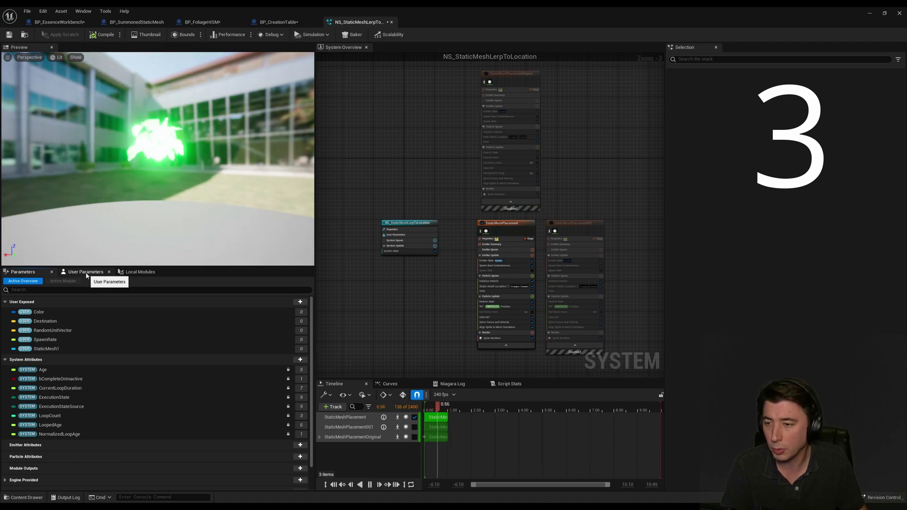
{"action": "left_click", "coordinate": [84, 274]}
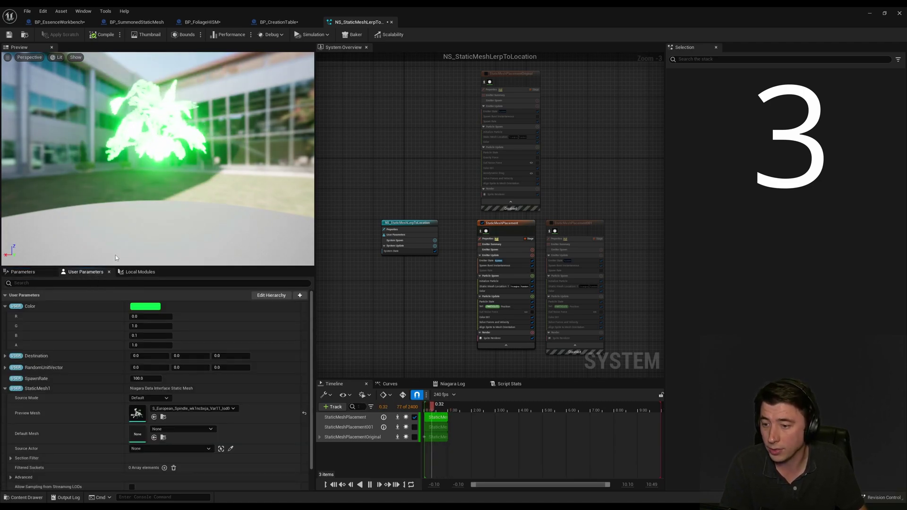
{"action": "left_click", "coordinate": [23, 271]}
{"action": "left_click", "coordinate": [86, 273]}
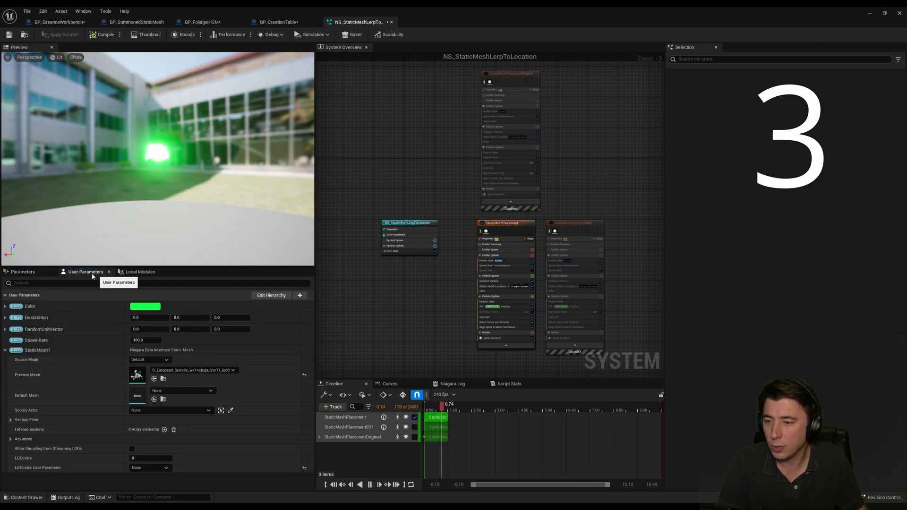
Try SpawnRate at 10 and 500, then set it back to 100.
{"action": "left_click", "coordinate": [150, 340]}
{"action": "type", "text": "10"}
{"action": "key", "text": "Return"}
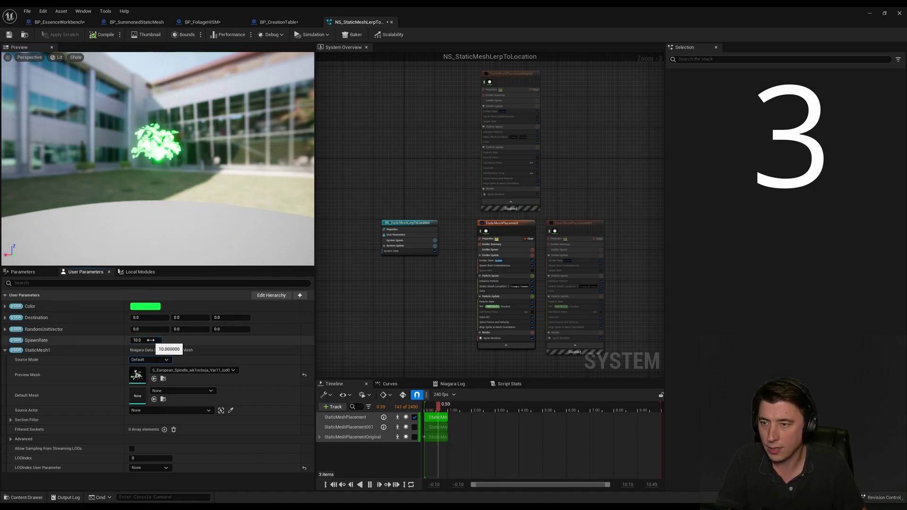
{"action": "left_click", "coordinate": [151, 341]}
{"action": "type", "text": "500"}
{"action": "key", "text": "Return"}
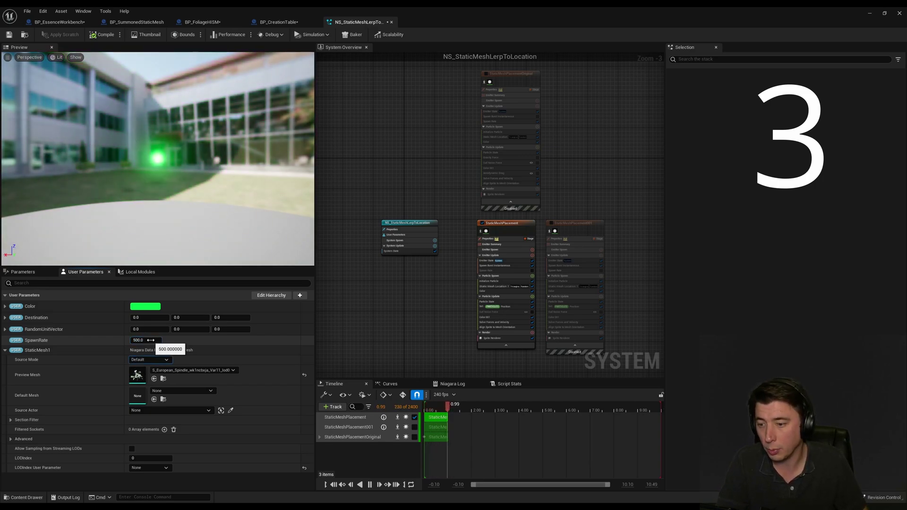
{"action": "left_click", "coordinate": [150, 340]}
{"action": "type", "text": "100"}
{"action": "key", "text": "Return"}
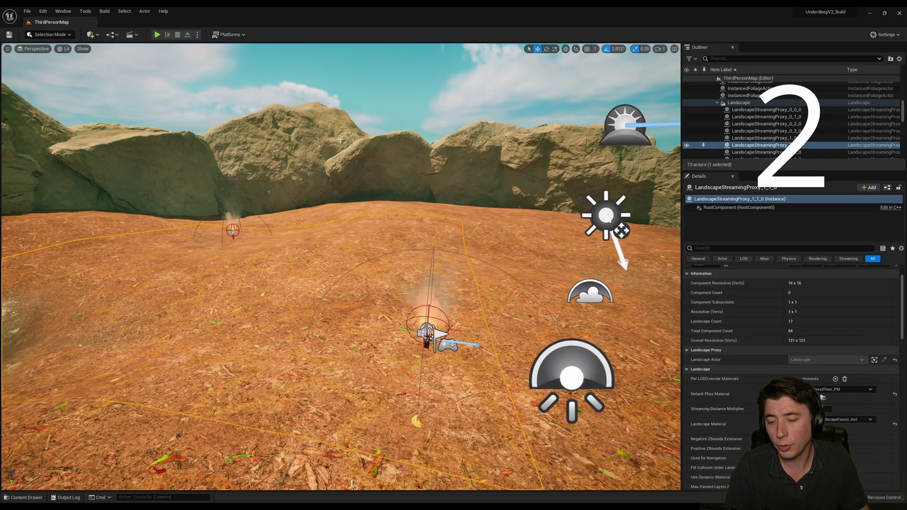
{"action": "right_click_drag", "start_coordinate": [357, 207], "coordinate": [352, 211]}
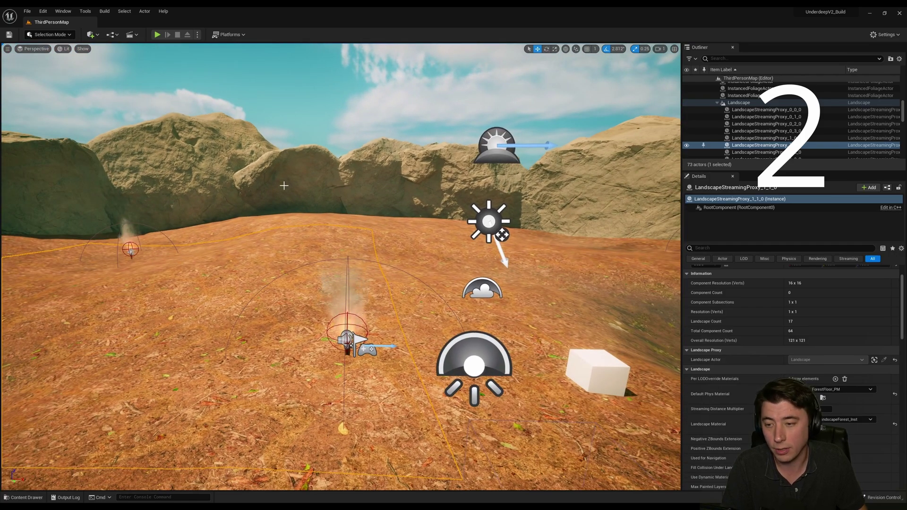
{"action": "right_click_drag", "start_coordinate": [283, 185], "coordinate": [214, 147]}
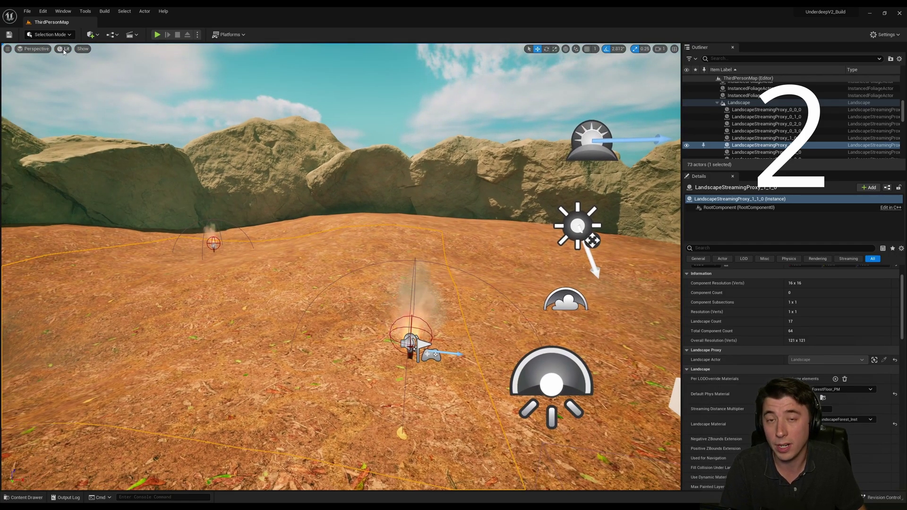
{"action": "left_click", "coordinate": [64, 50]}
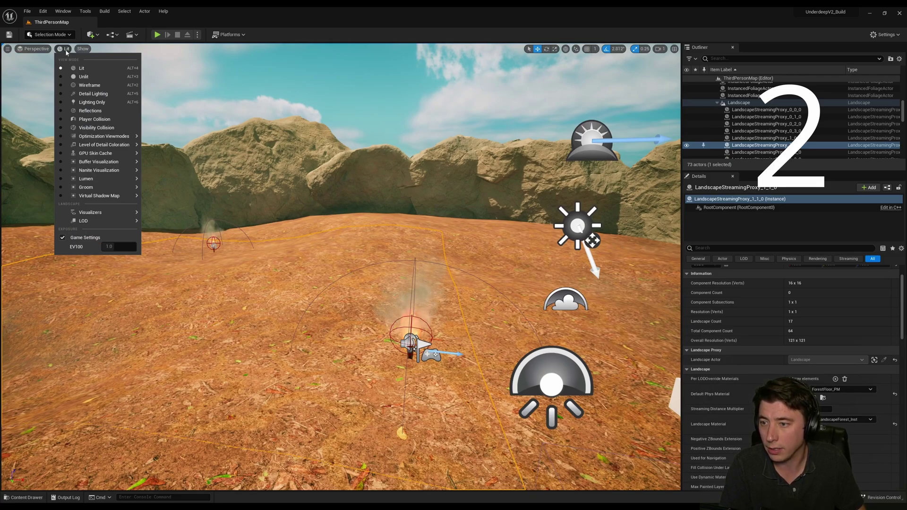
{"action": "mouse_move", "coordinate": [103, 136]}
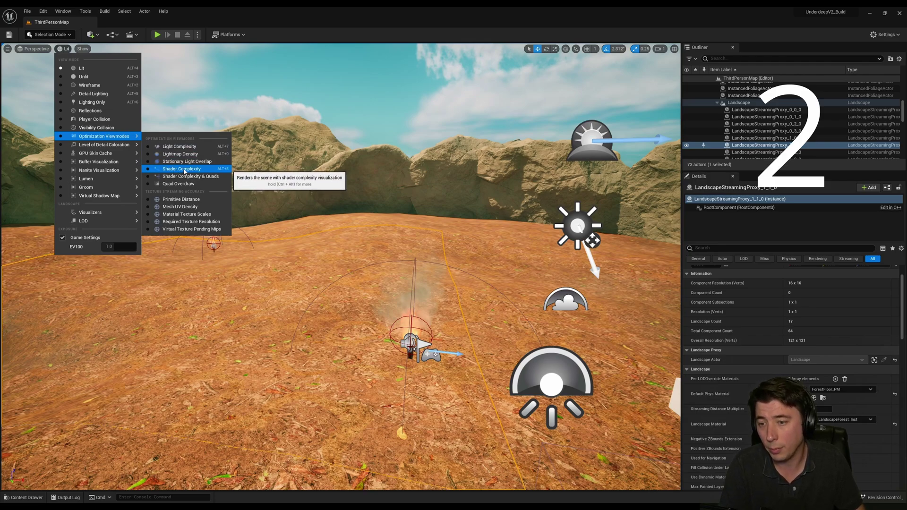
{"action": "left_click", "coordinate": [185, 170]}
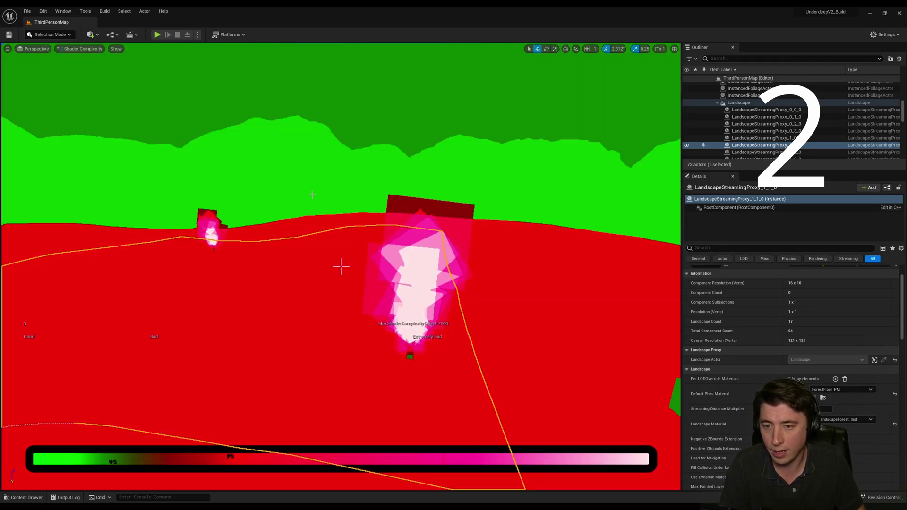
{"action": "right_click_drag", "start_coordinate": [340, 263], "coordinate": [341, 265]}
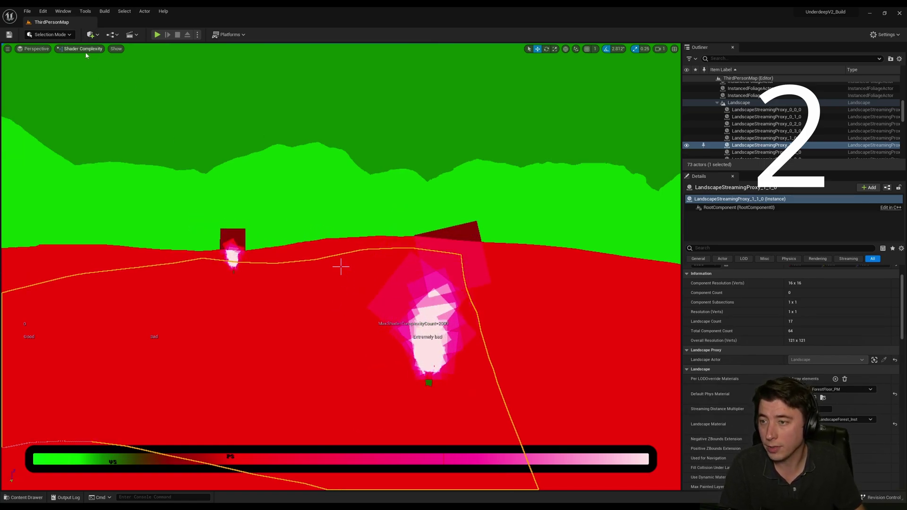
{"action": "left_click", "coordinate": [85, 49]}
{"action": "left_click", "coordinate": [83, 68]}
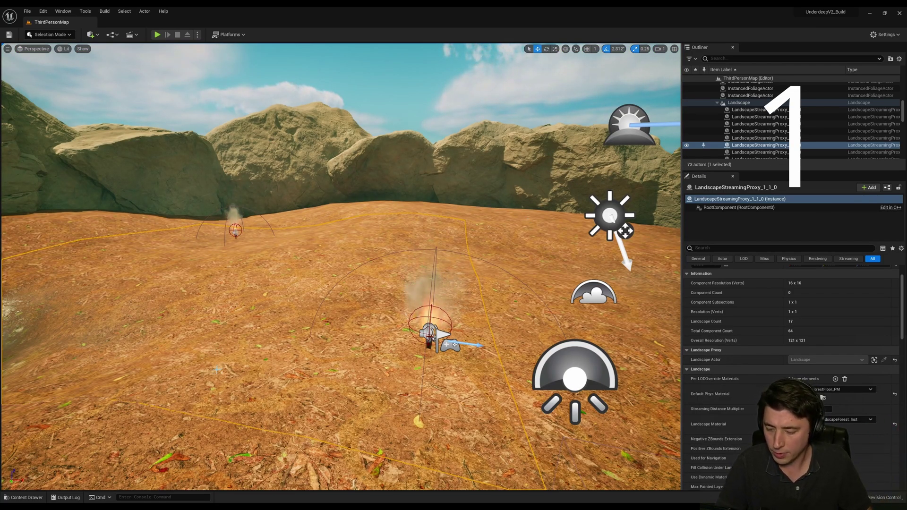
Fly over the landscape and use the translate gizmo to lift the white cube off the ground.
{"action": "key", "text": "ctrl+space"}
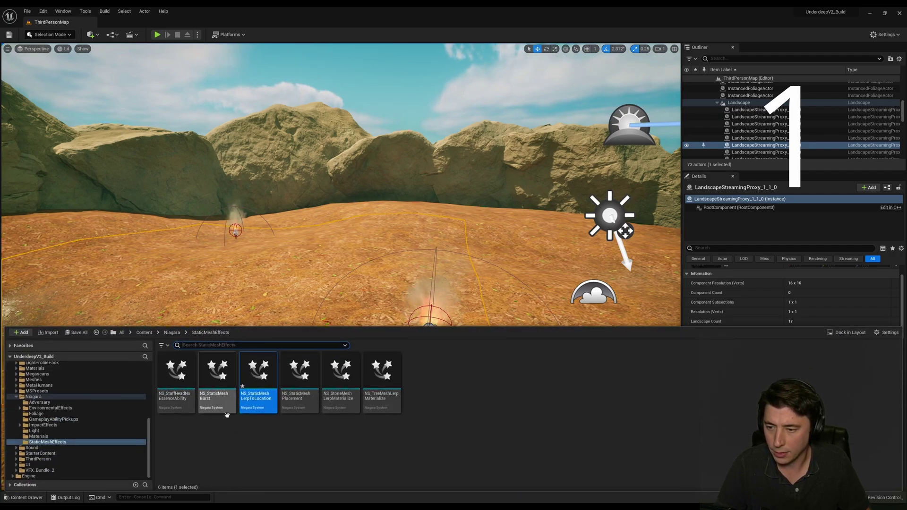
{"action": "left_click_drag", "start_coordinate": [264, 264], "coordinate": [399, 215]}
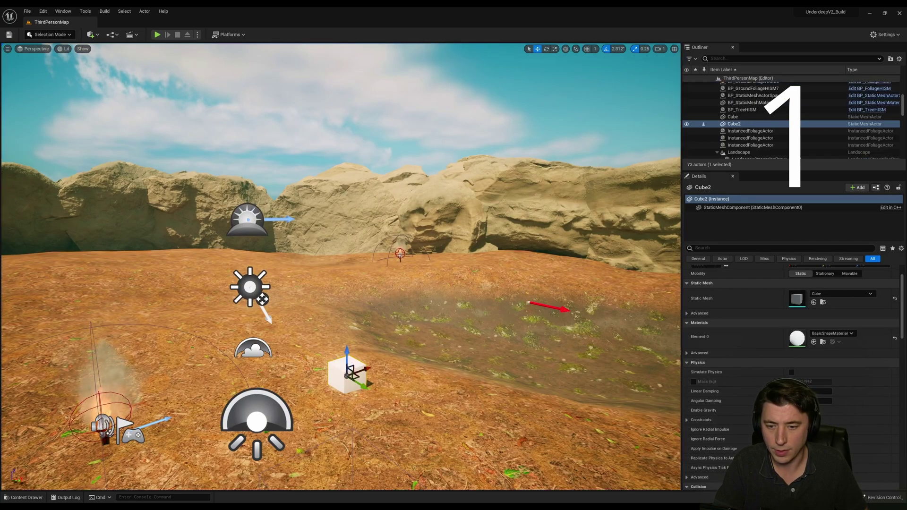
{"action": "key", "text": "w"}
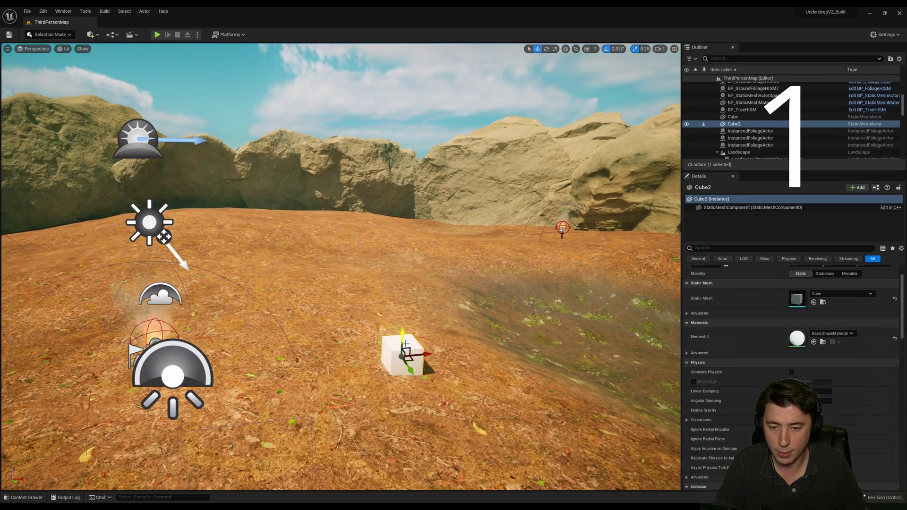
{"action": "mouse_move", "coordinate": [420, 352]}
{"action": "left_mouse_down"}
{"action": "mouse_move", "coordinate": [427, 330]}
{"action": "mouse_move", "coordinate": [398, 317]}
{"action": "left_mouse_up"}
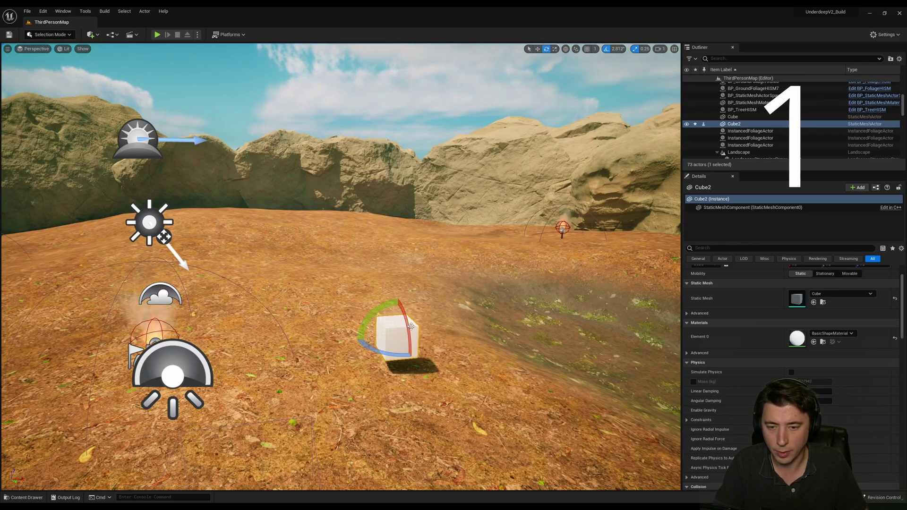
Reframe the view and Alt-drag a duplicate cube high above the landscape.
{"action": "right_click_drag", "start_coordinate": [396, 318], "coordinate": [408, 257]}
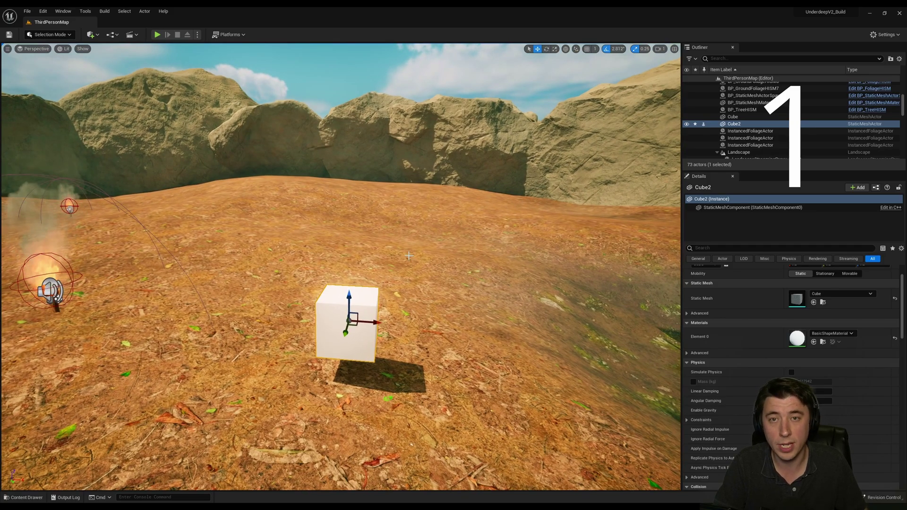
{"action": "right_click_drag", "start_coordinate": [409, 257], "coordinate": [323, 238]}
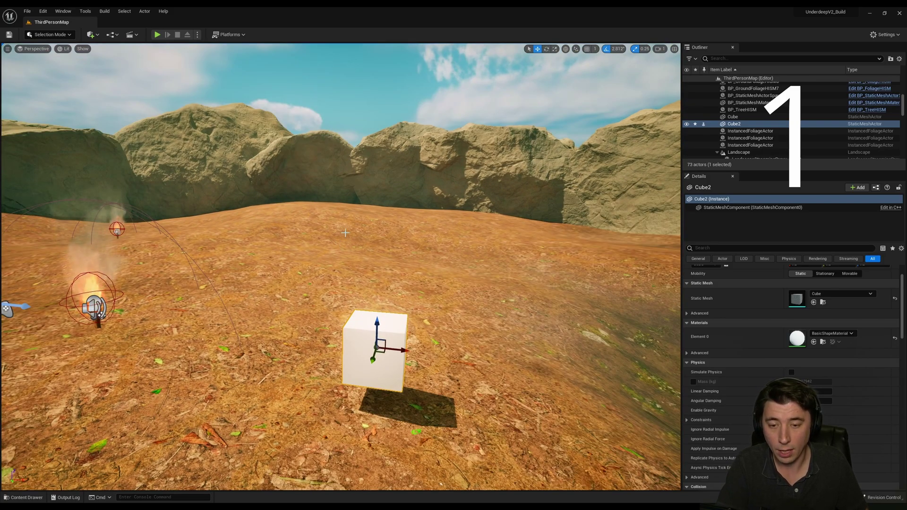
{"action": "mouse_move", "coordinate": [377, 323]}
{"action": "left_mouse_down"}
{"action": "mouse_move", "coordinate": [372, 155]}
{"action": "mouse_move", "coordinate": [371, 351]}
{"action": "left_mouse_up"}
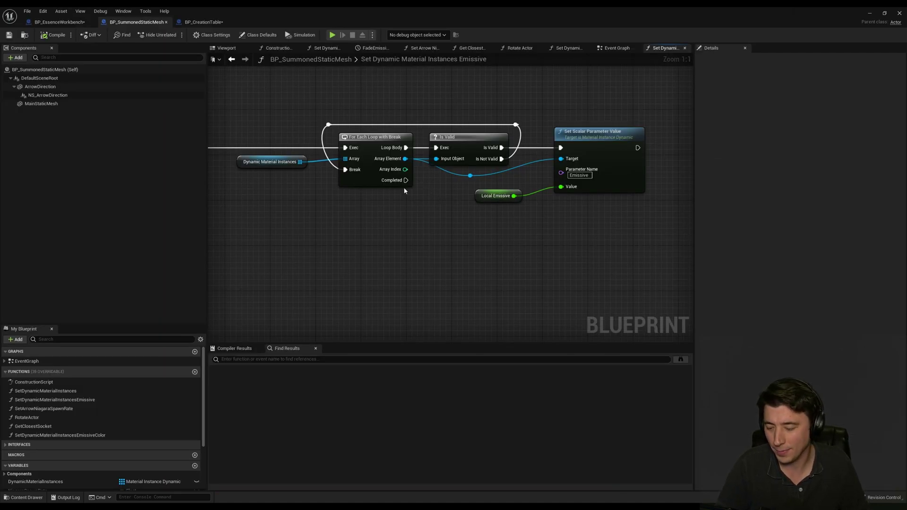
{"action": "scroll", "coordinate": [374, 185], "scroll_direction": "up", "scroll_amount": 3}
{"action": "scroll", "coordinate": [374, 184], "scroll_direction": "up", "scroll_amount": 4}
{"action": "mouse_move", "coordinate": [374, 190]}
{"action": "right_mouse_down"}
{"action": "mouse_move", "coordinate": [386, 283]}
{"action": "mouse_move", "coordinate": [465, 285]}
{"action": "right_mouse_up"}
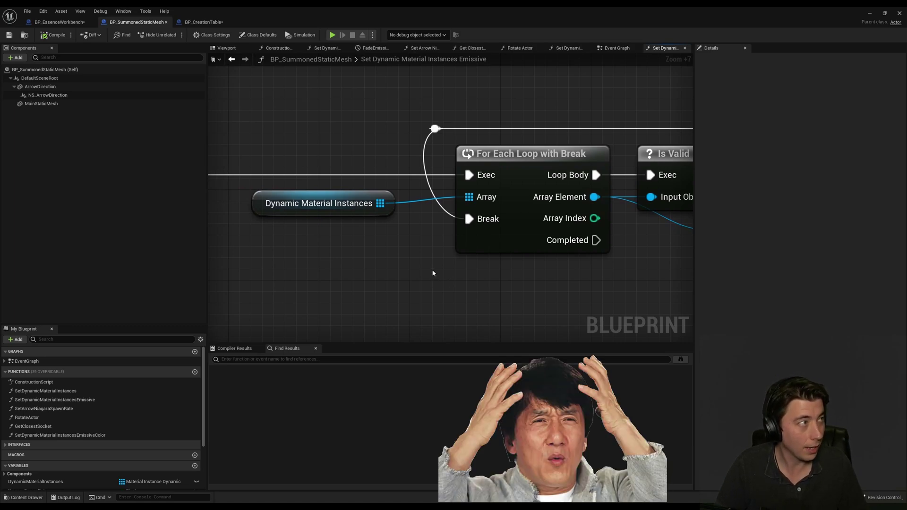
{"action": "scroll", "coordinate": [422, 255], "scroll_direction": "down", "scroll_amount": 7}
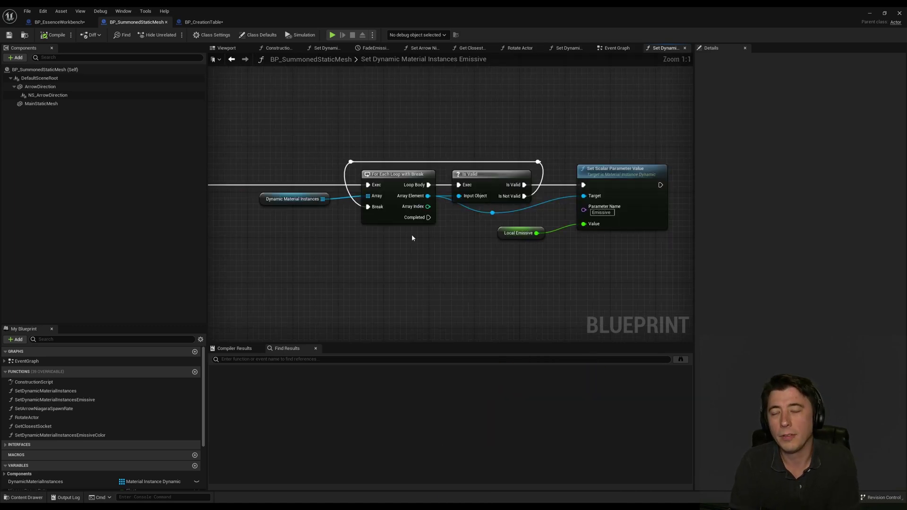